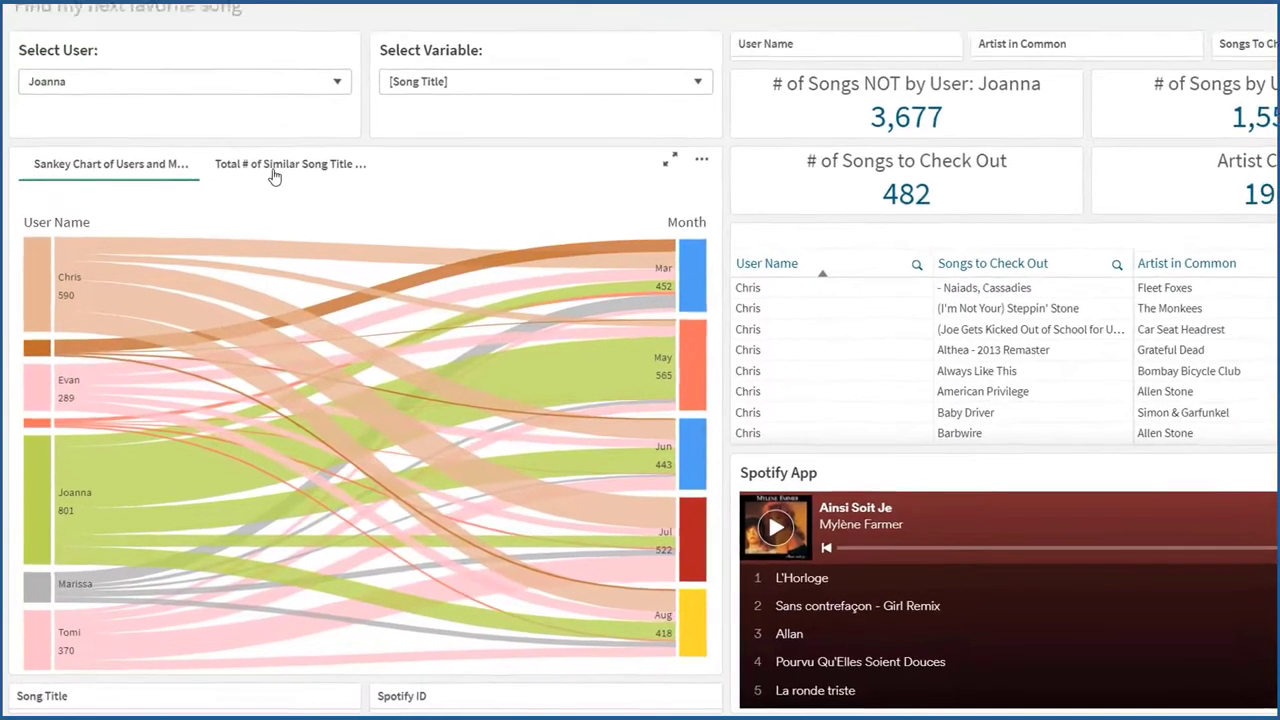
Step: Show the 'Total # of Similar Song Titles' bar chart for Joanna
click(256, 229)
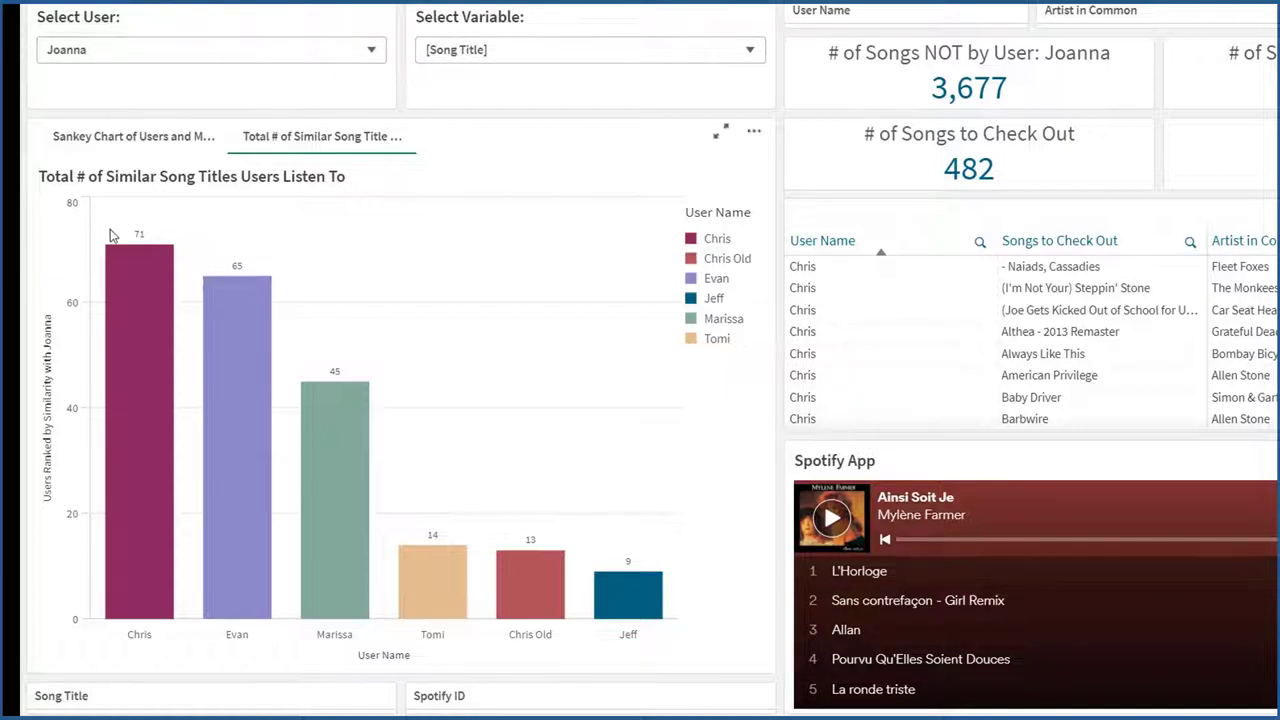
Step: Set Select Variable to Artist and Select User to Tomi
mouse_move(455, 66)
click(455, 60)
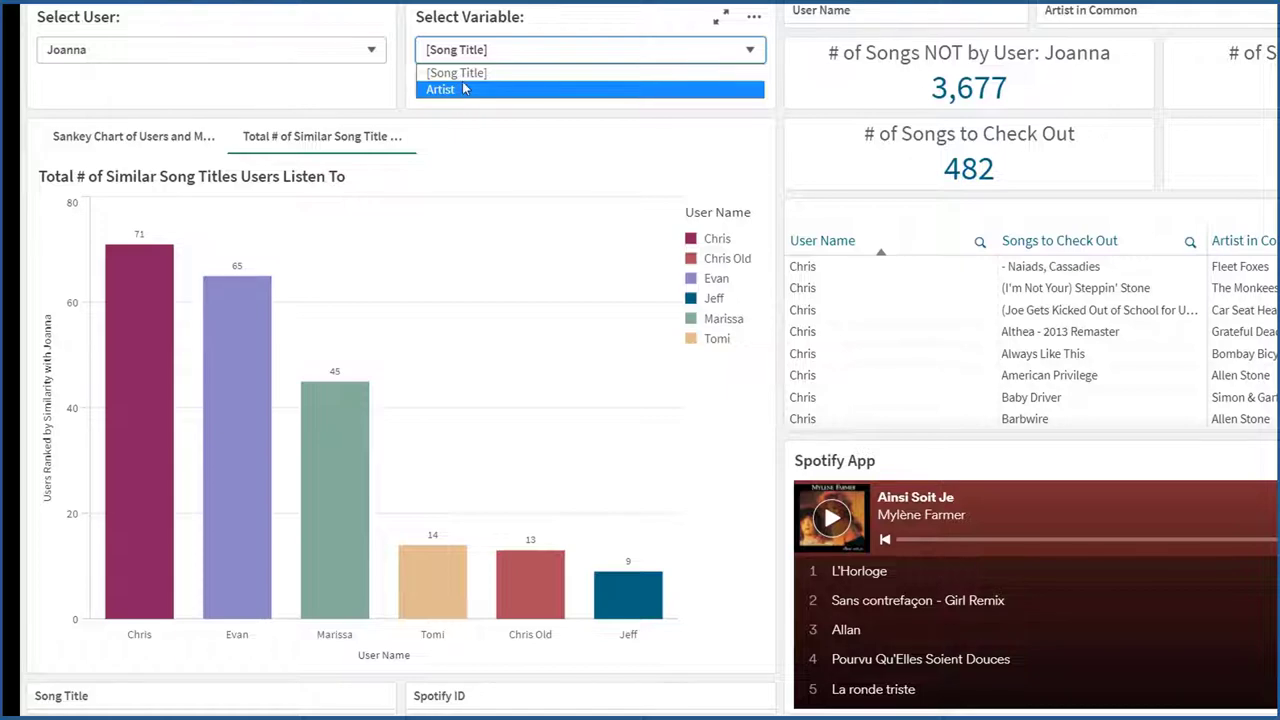
click(466, 90)
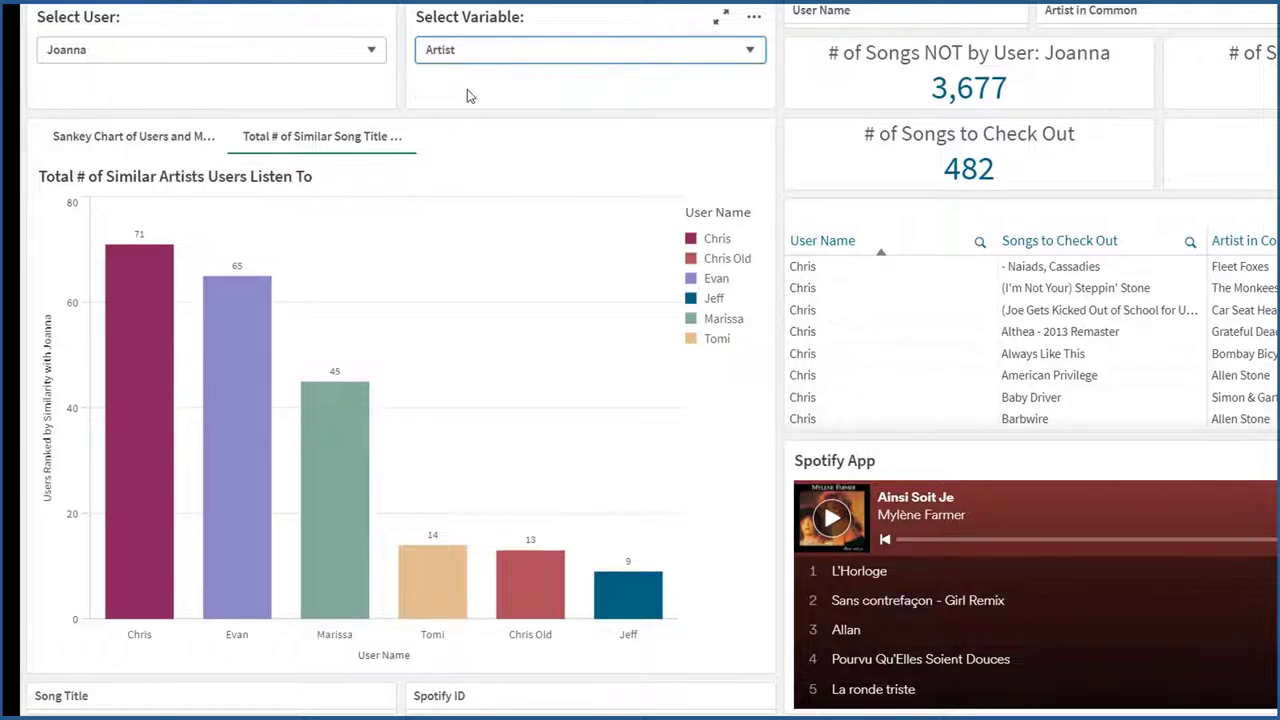
click(257, 52)
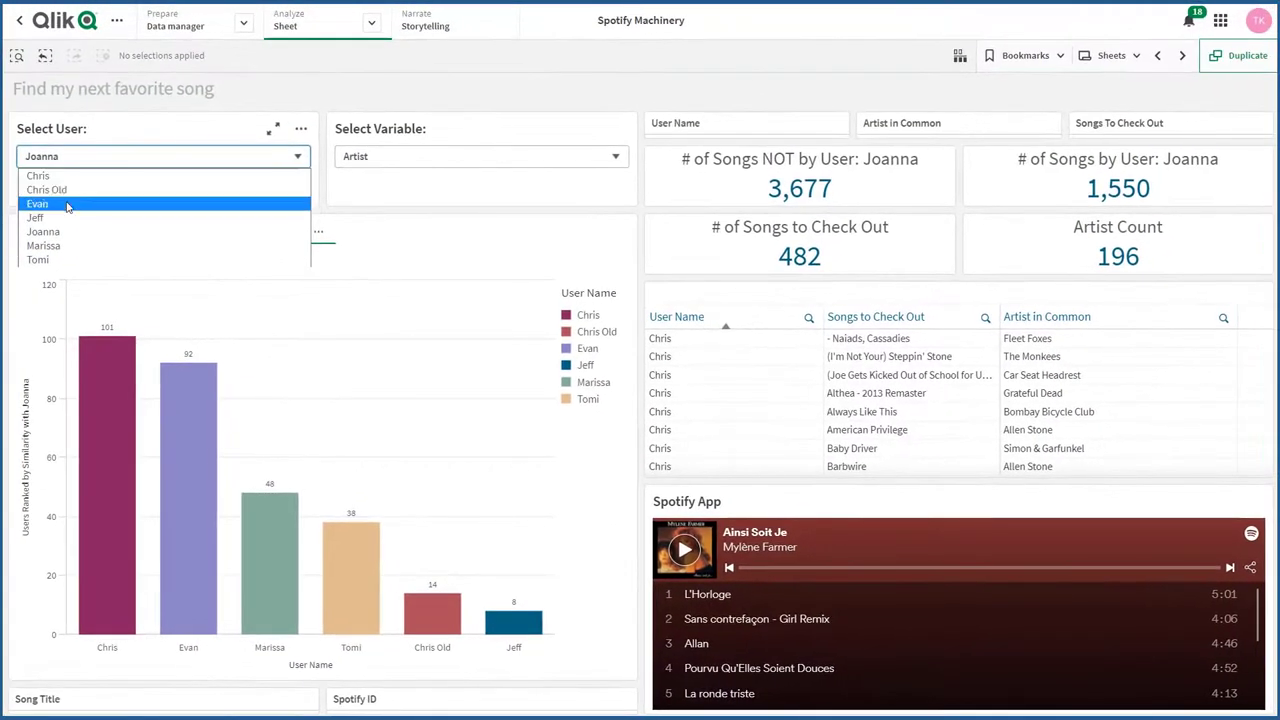
click(82, 261)
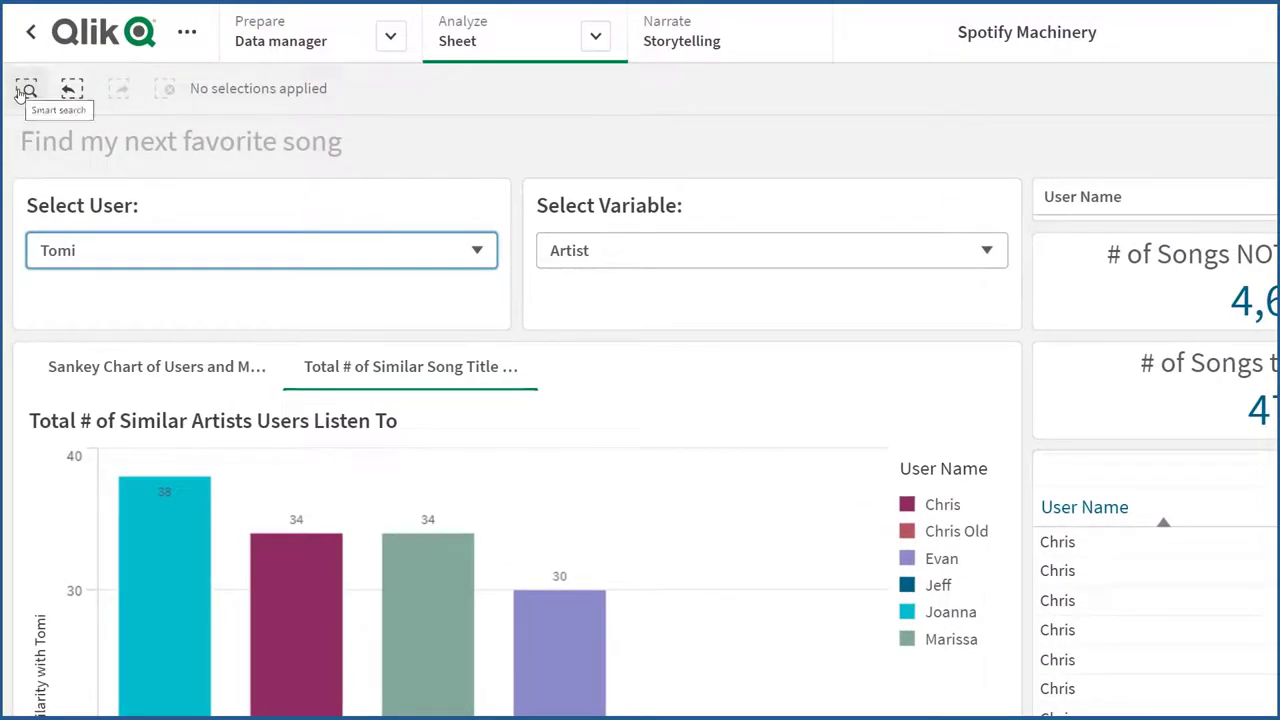
Step: Smart-search for 'drake', clearing the old nicki text, and select the Artist: Drake result
click(24, 91)
text(dr)
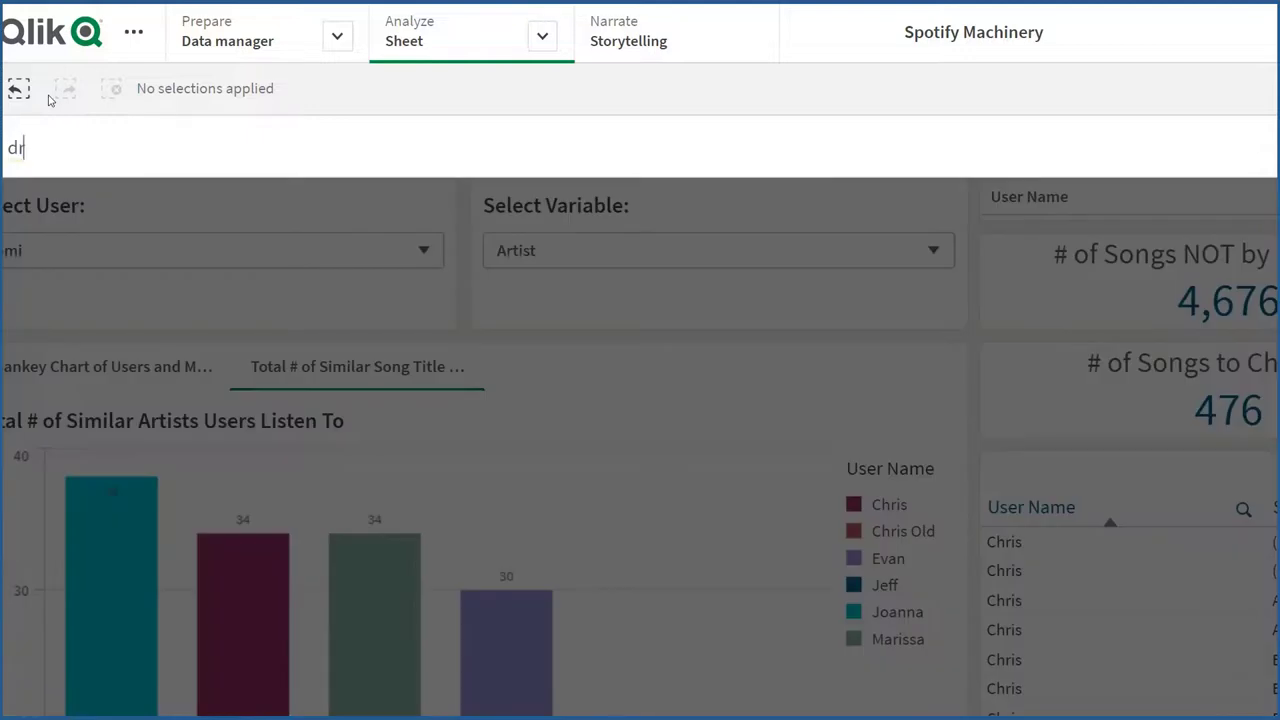
text(a)
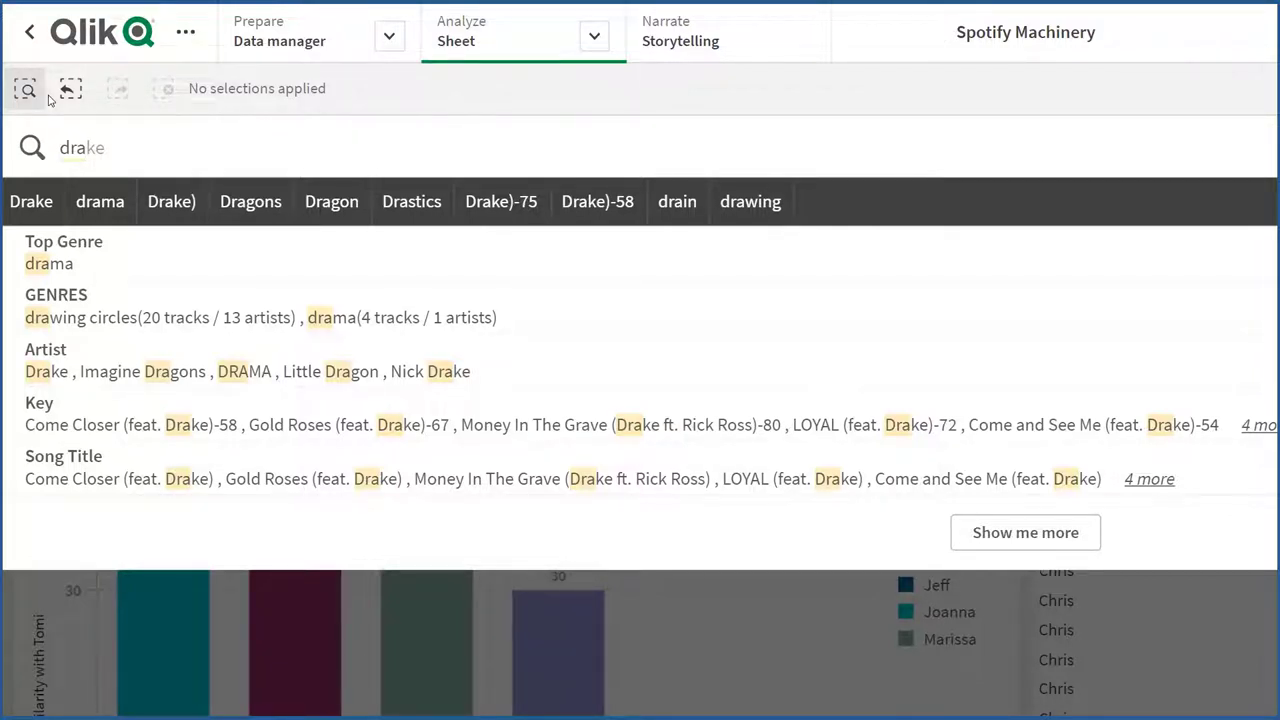
text(ke)
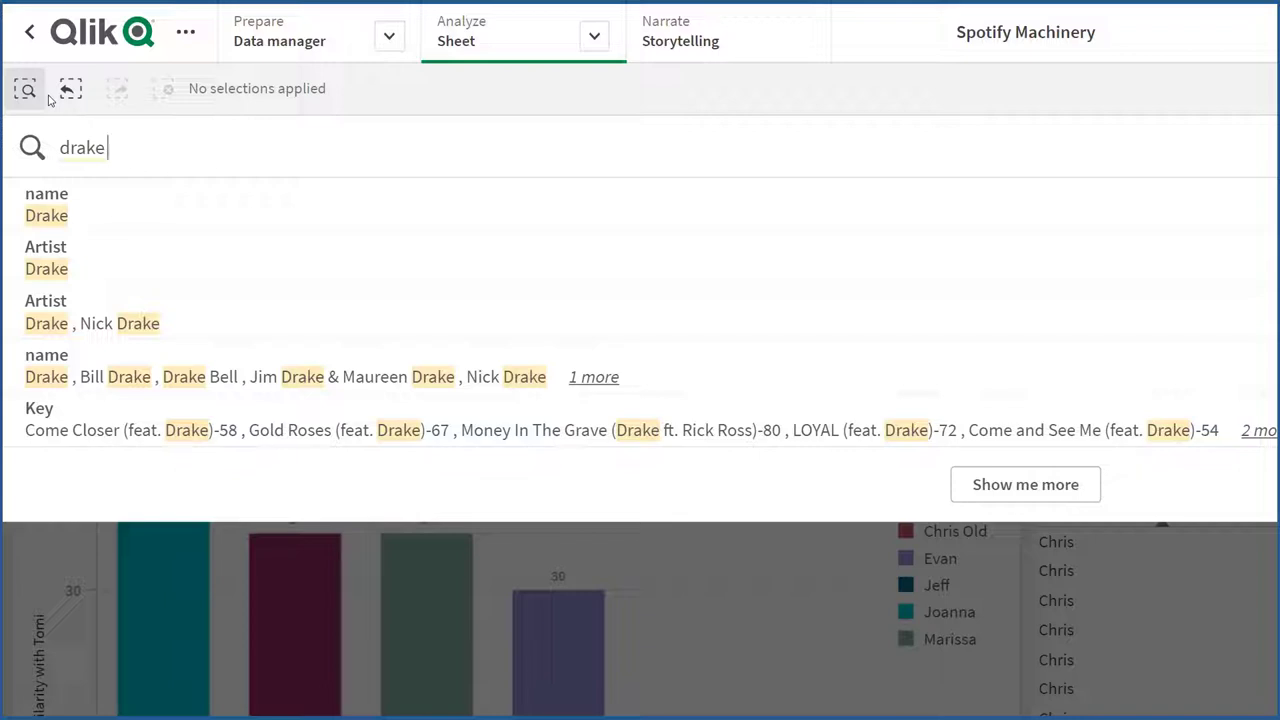
text(nick)
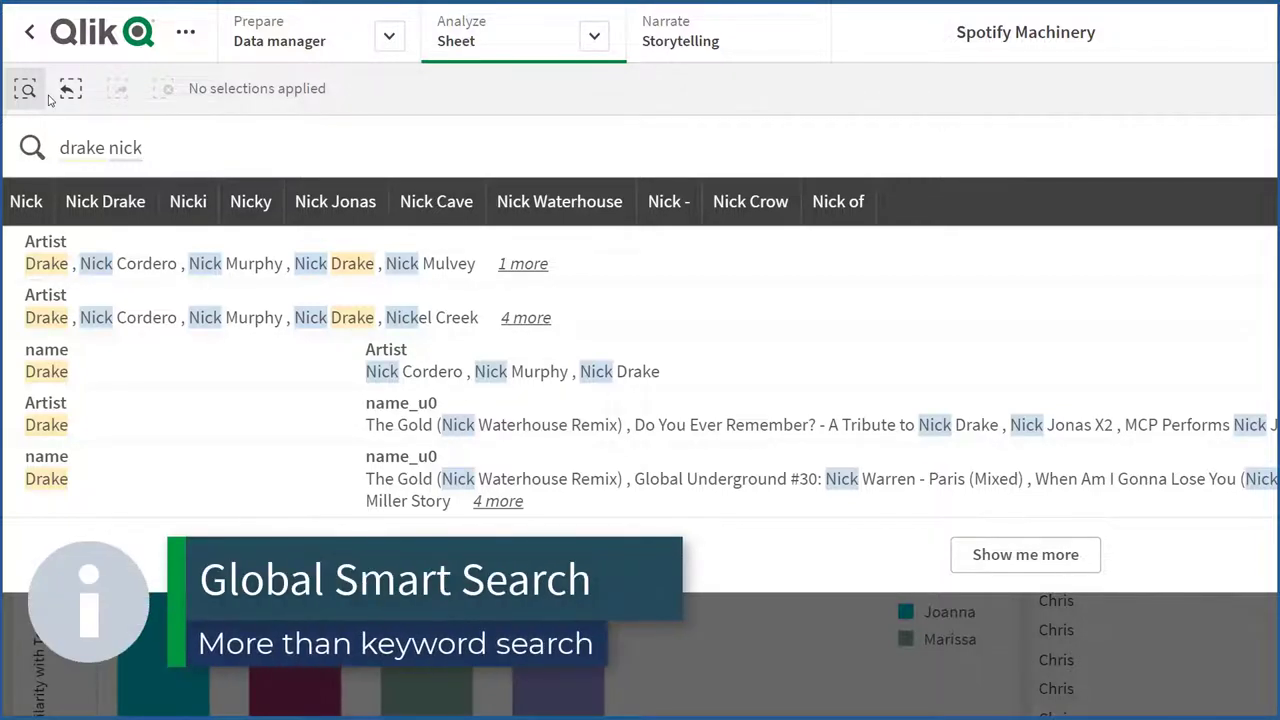
text(i)
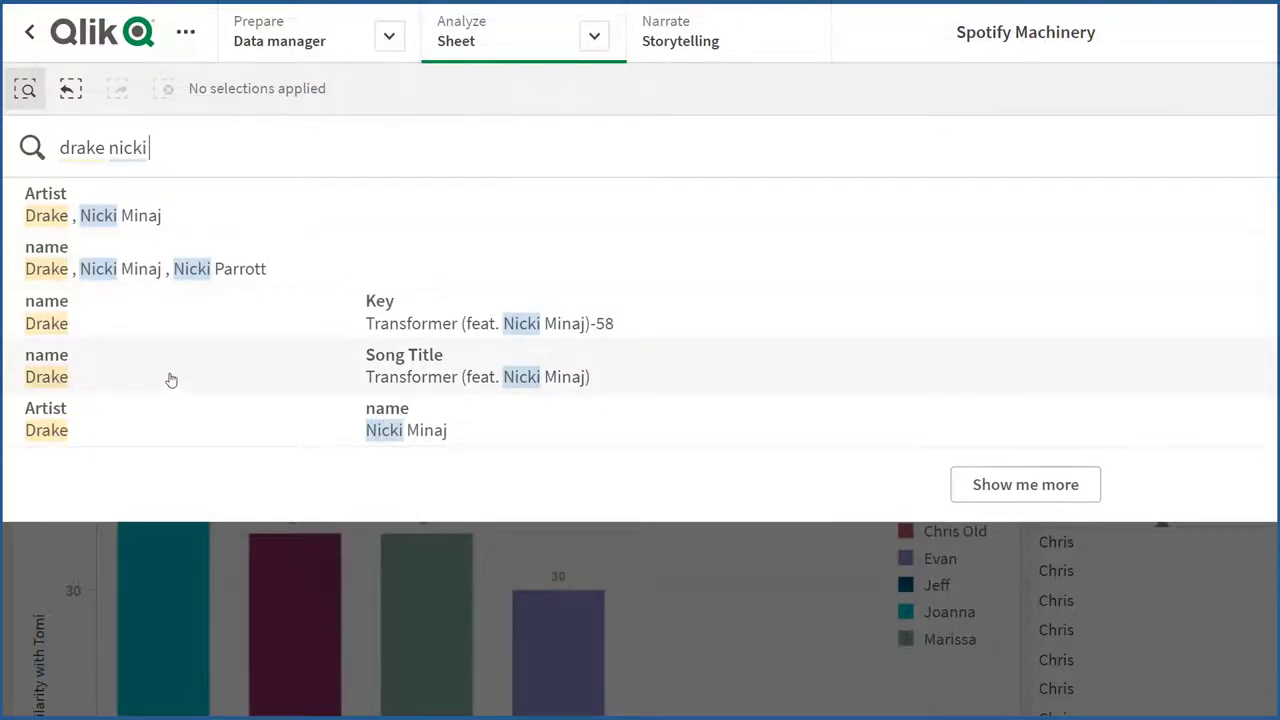
click(98, 374)
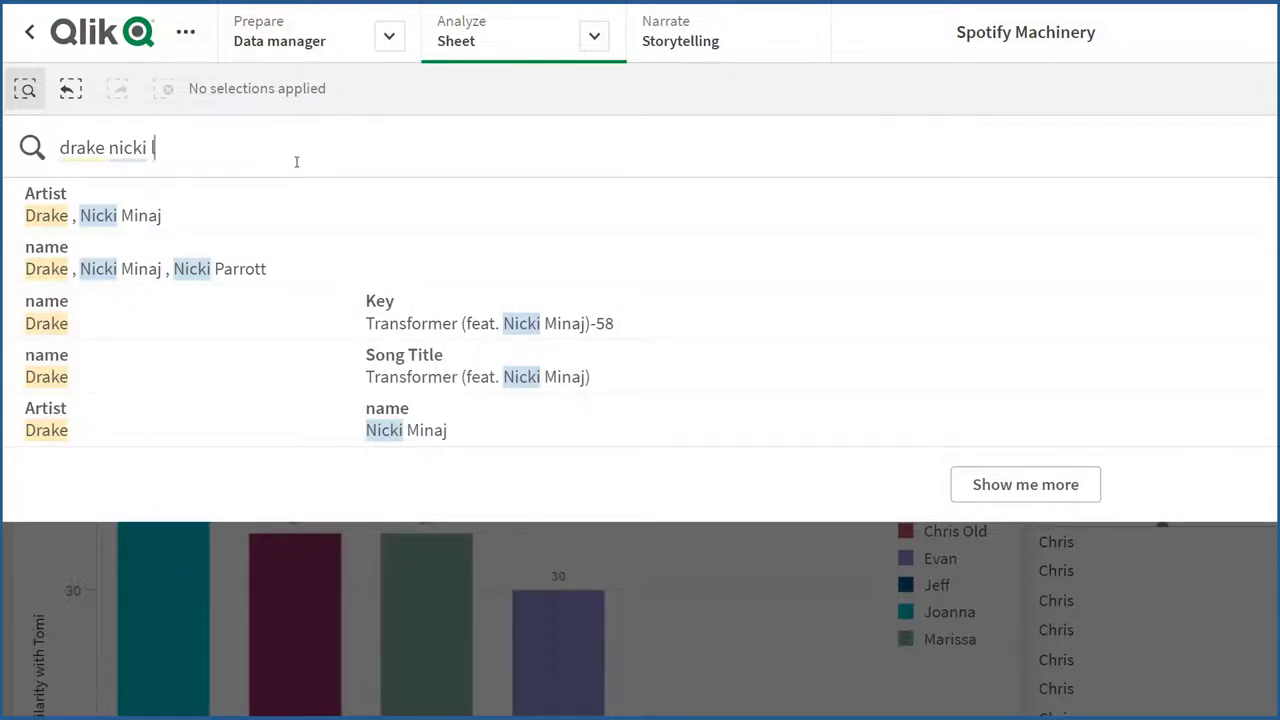
text(l)
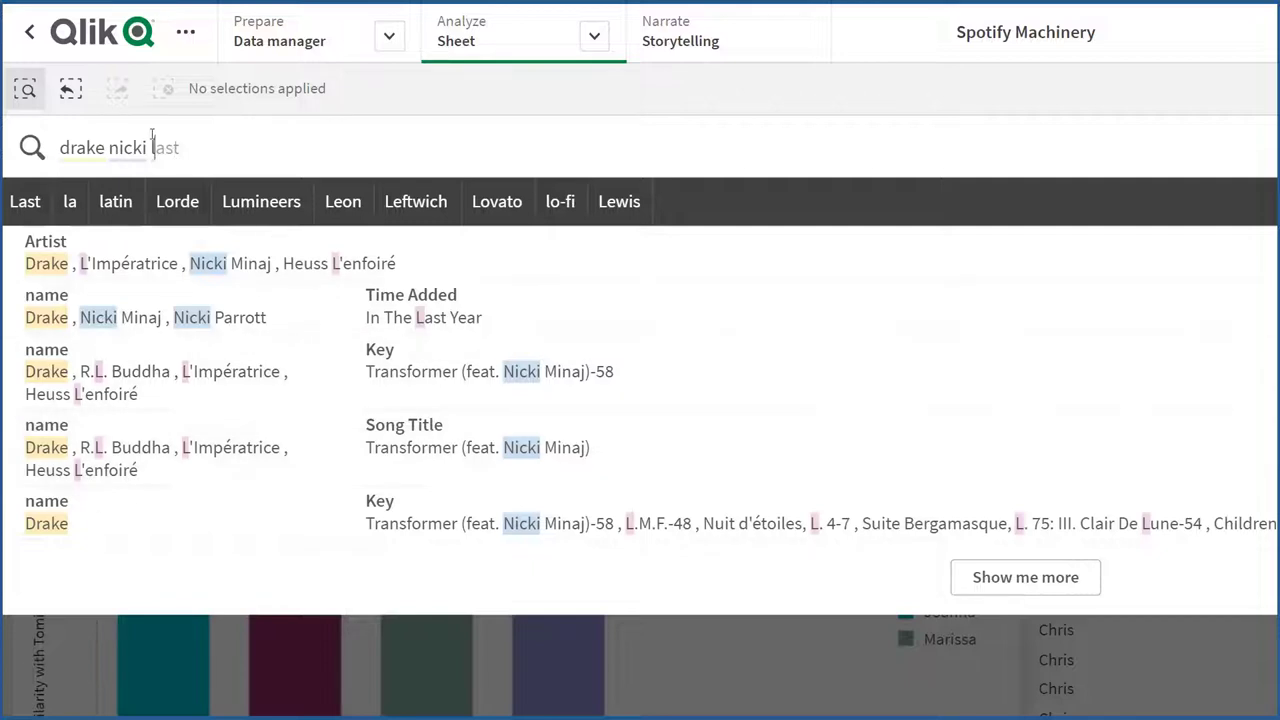
drag(156, 148, 109, 148)
key(BackSpace)
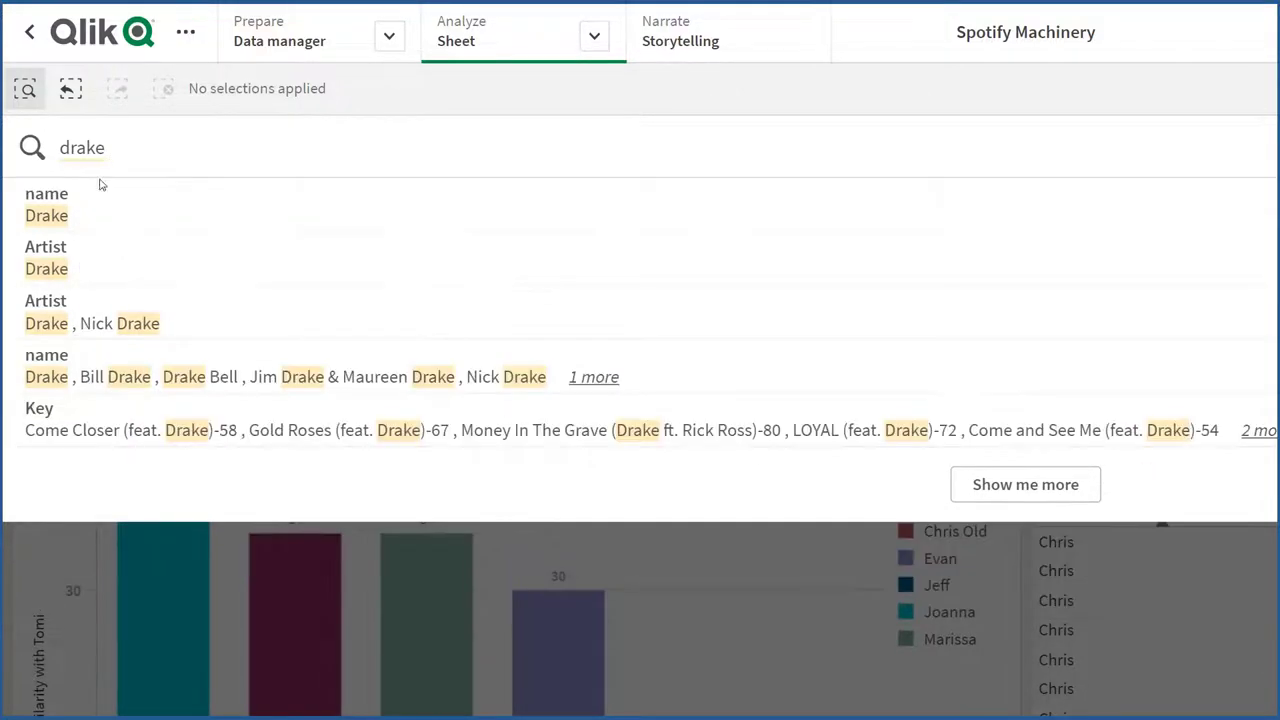
click(65, 262)
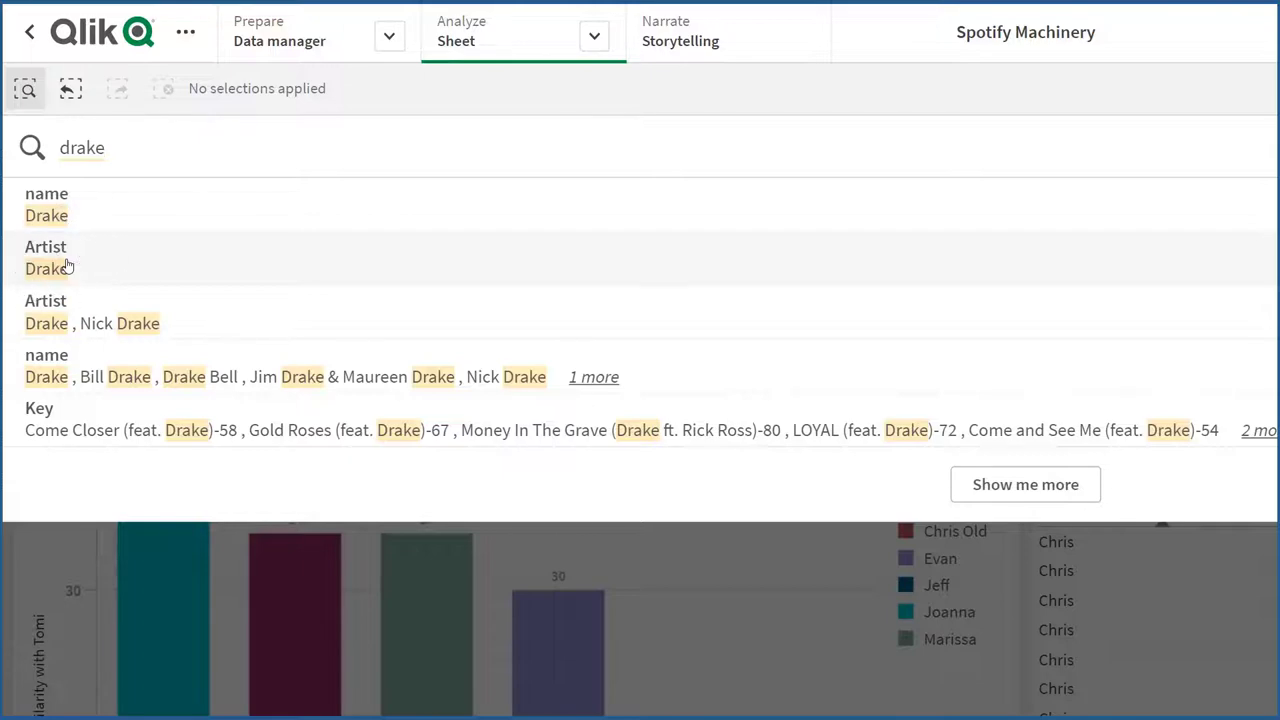
mouse_move(335, 390)
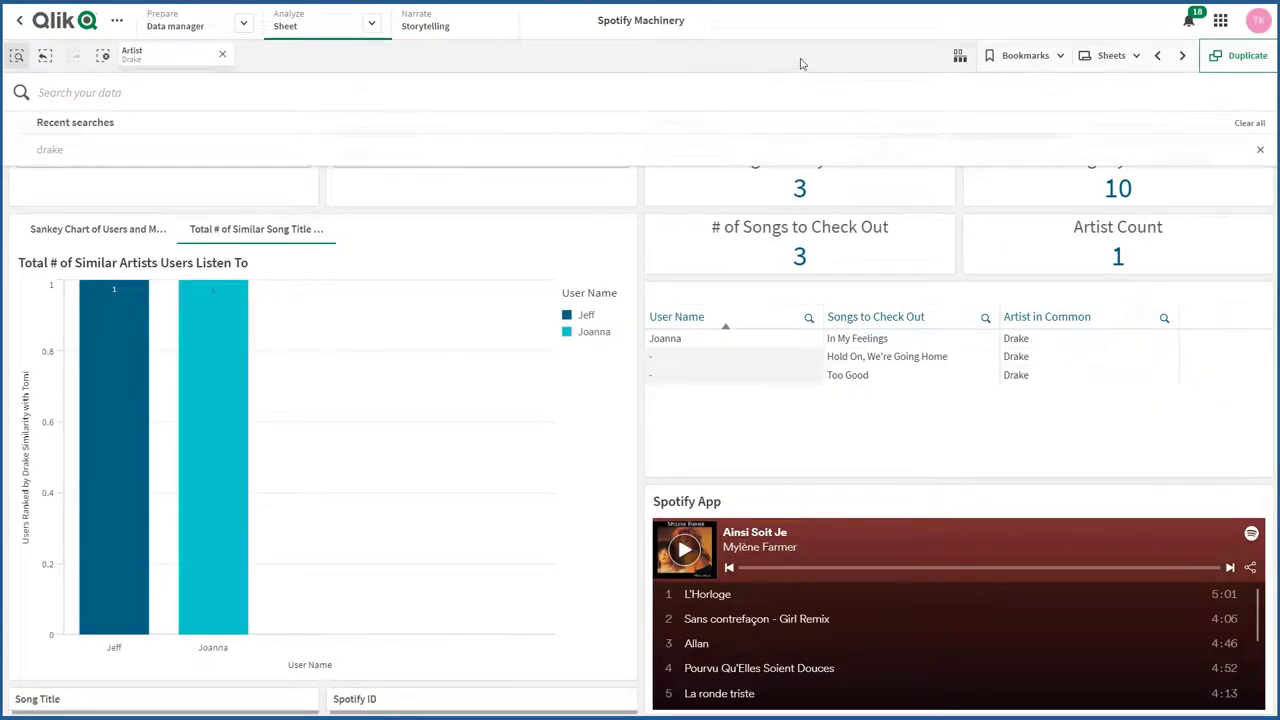
Step: Dismiss the Recent searches dropdown, leaving the Drake filter with 3 songs to check out
click(802, 64)
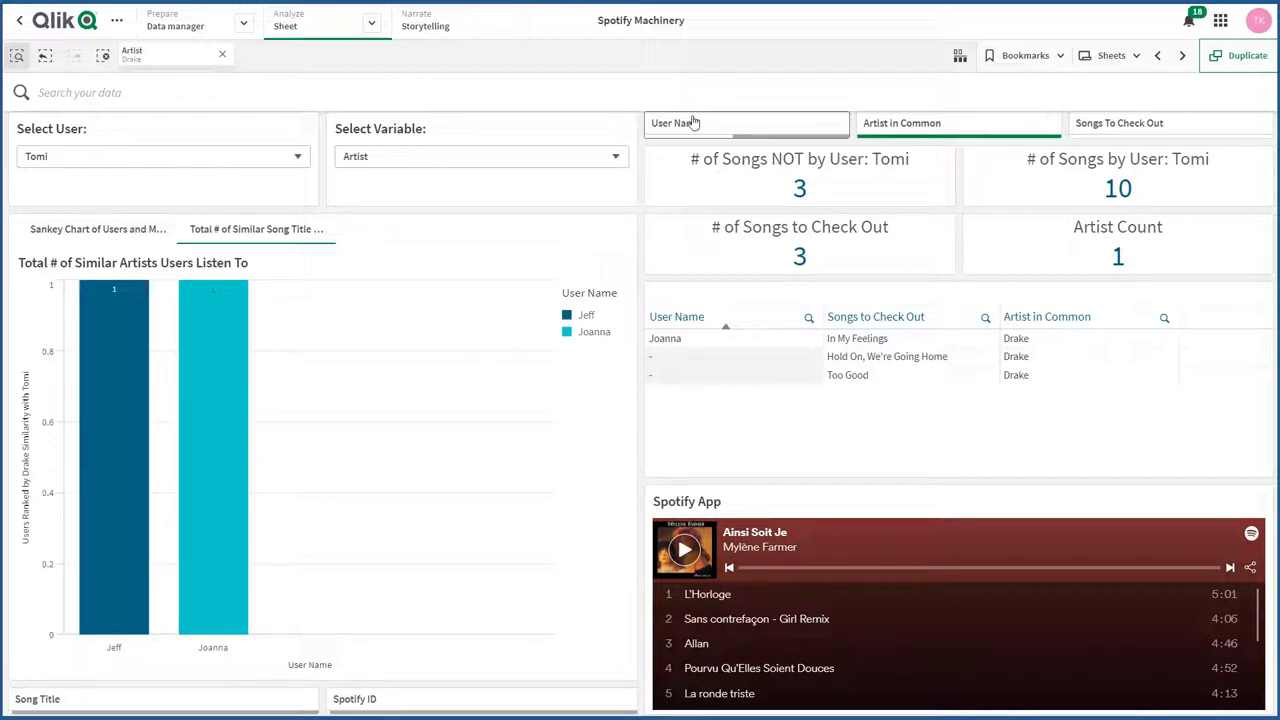
mouse_move(311, 200)
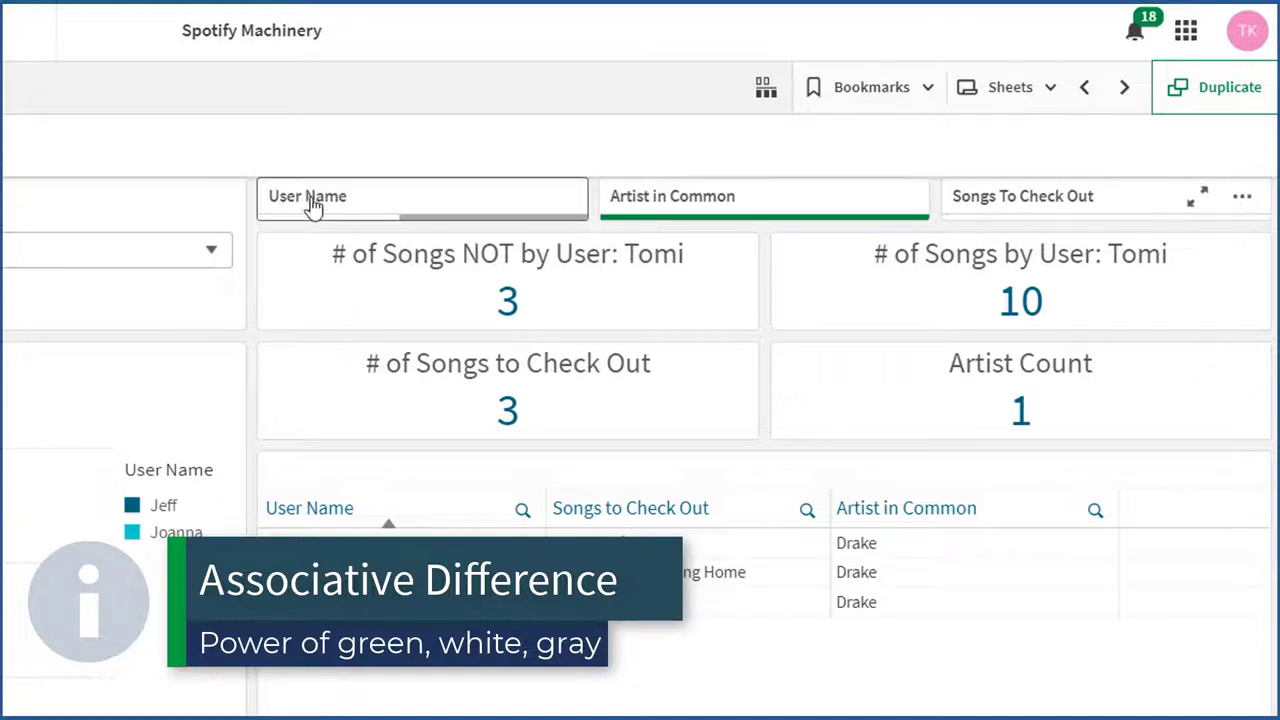
click(394, 206)
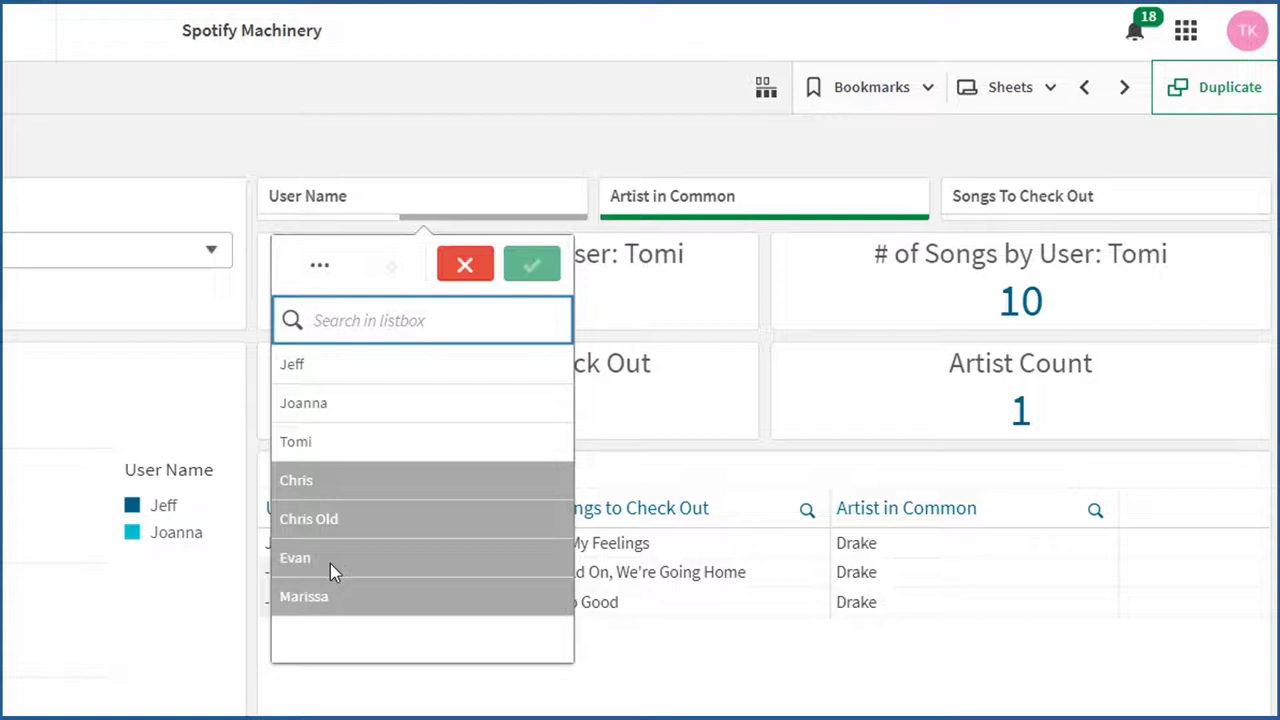
click(660, 205)
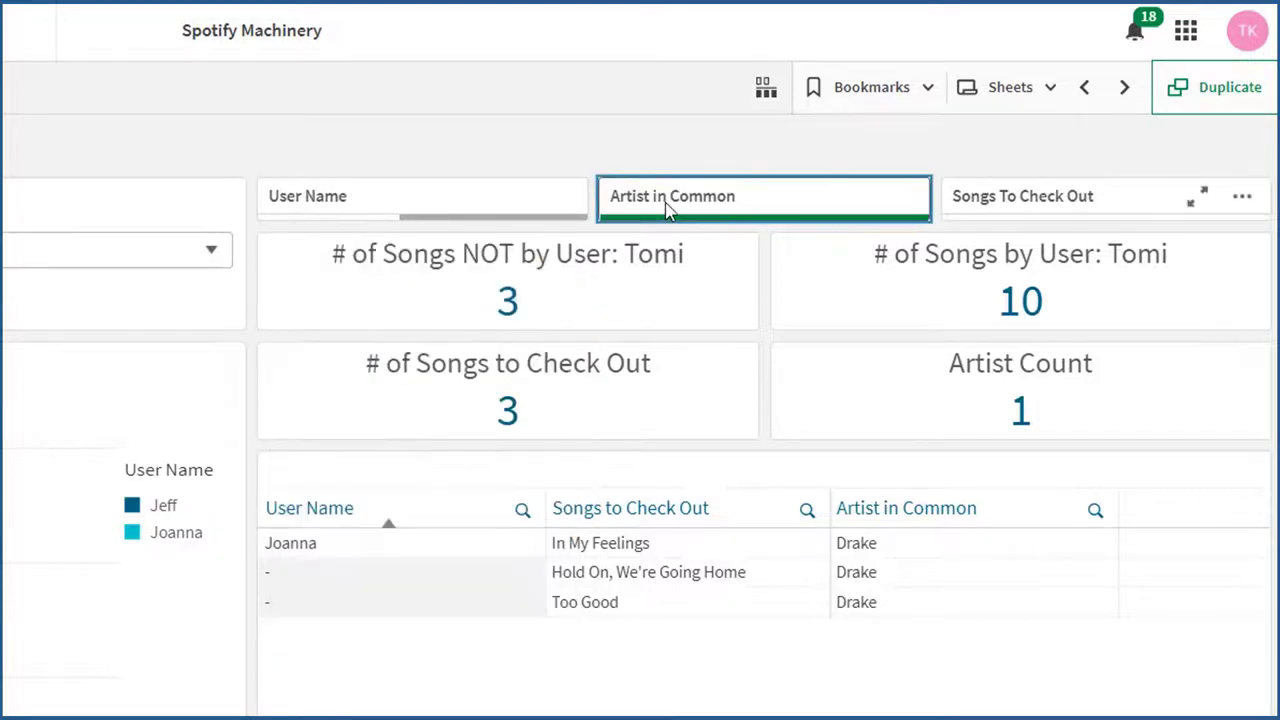
click(668, 205)
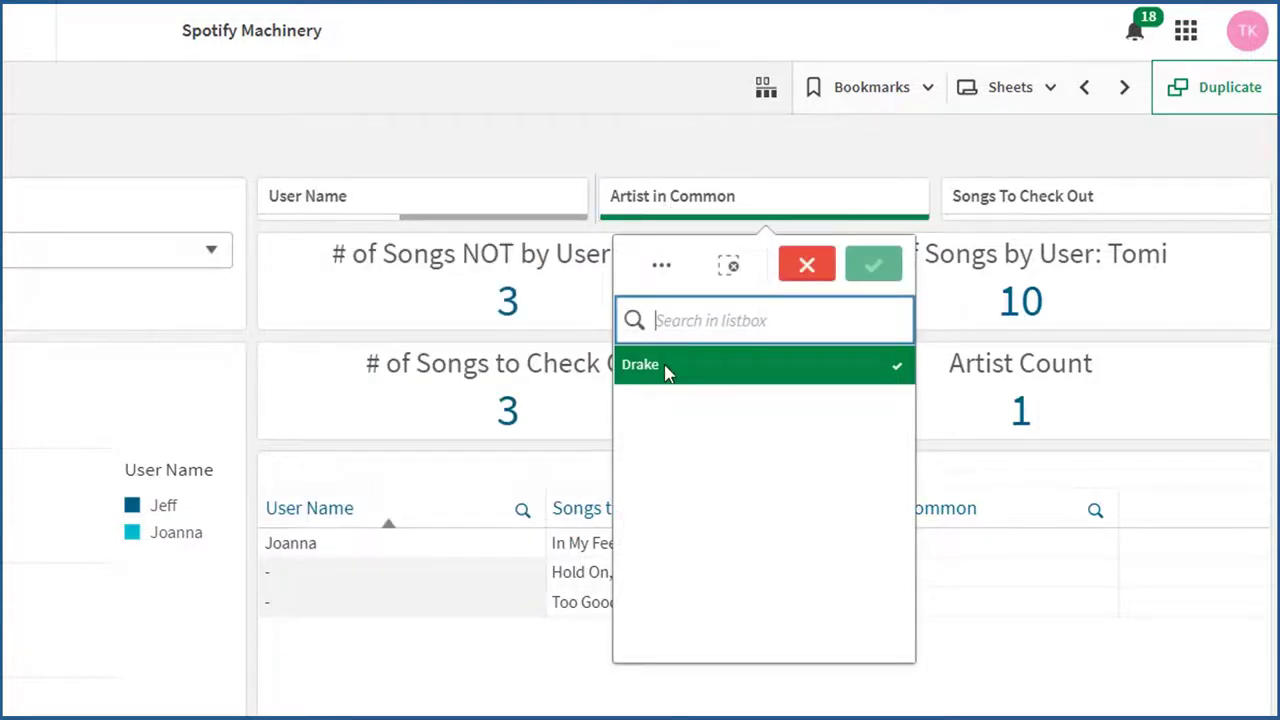
click(506, 220)
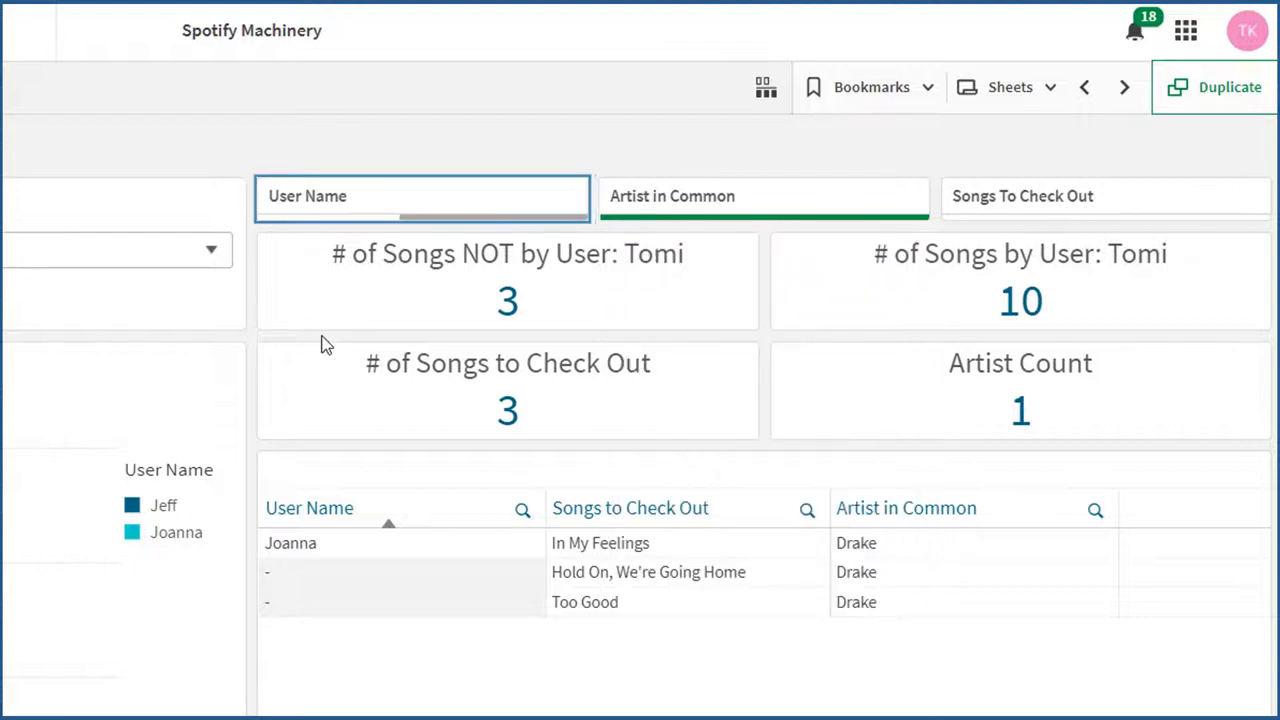
click(314, 218)
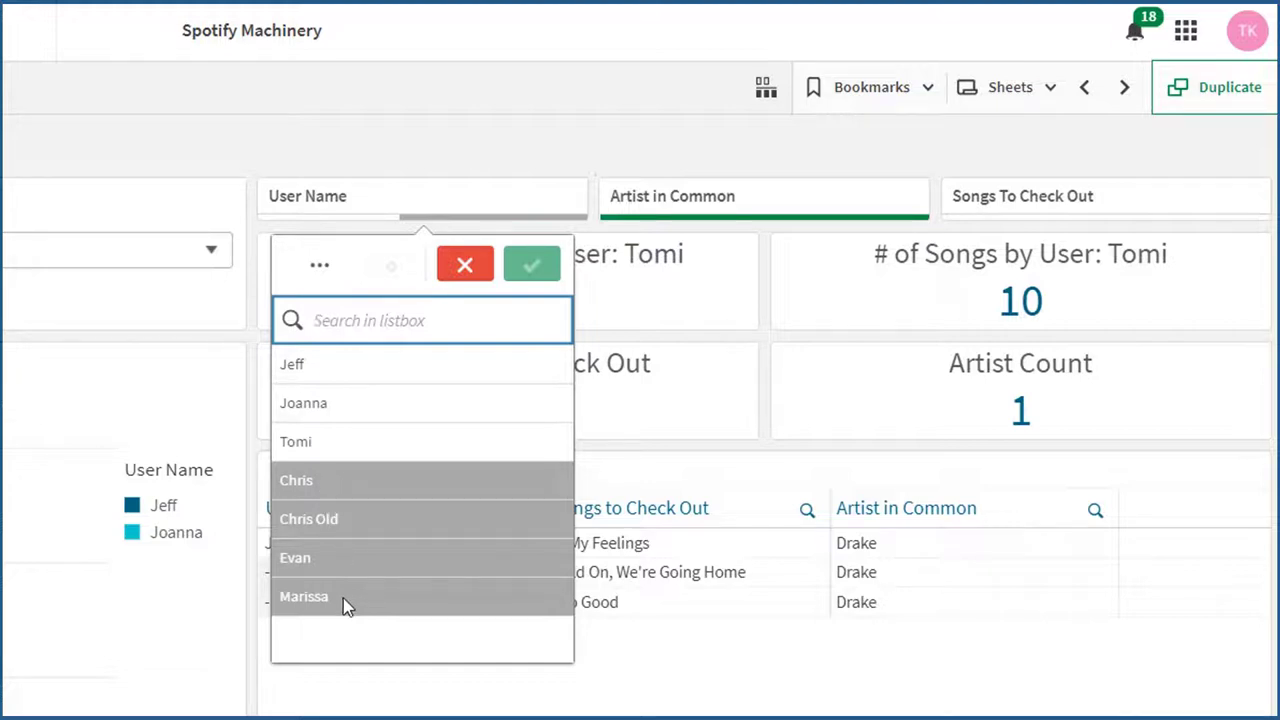
click(354, 163)
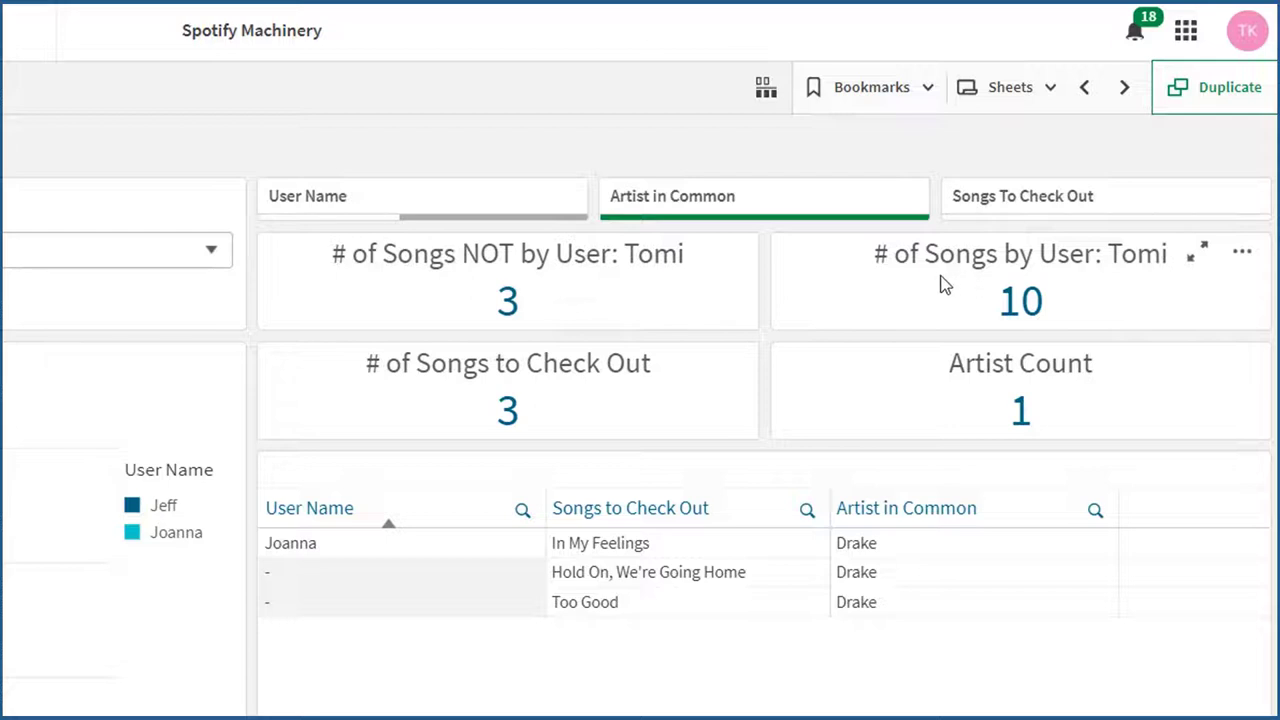
mouse_move(847, 375)
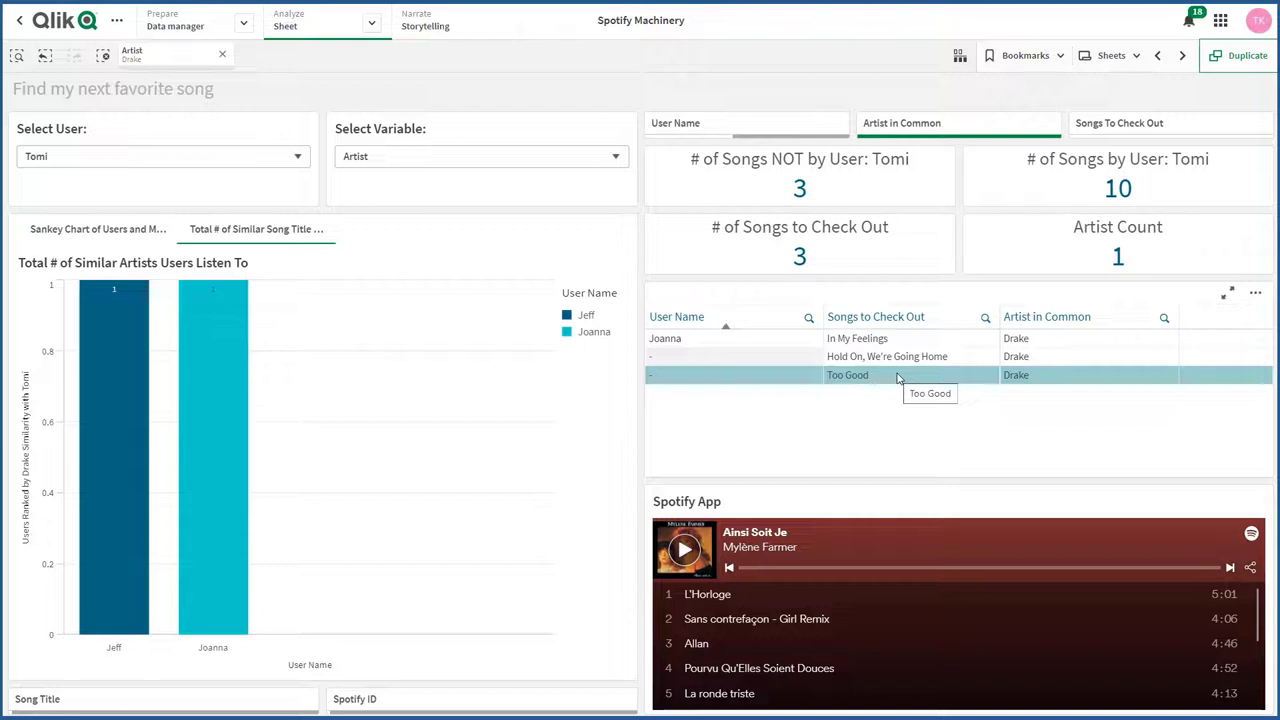
Step: Select 'In My Feelings' in Songs to Check Out, then play and pause its Spotify preview
click(887, 340)
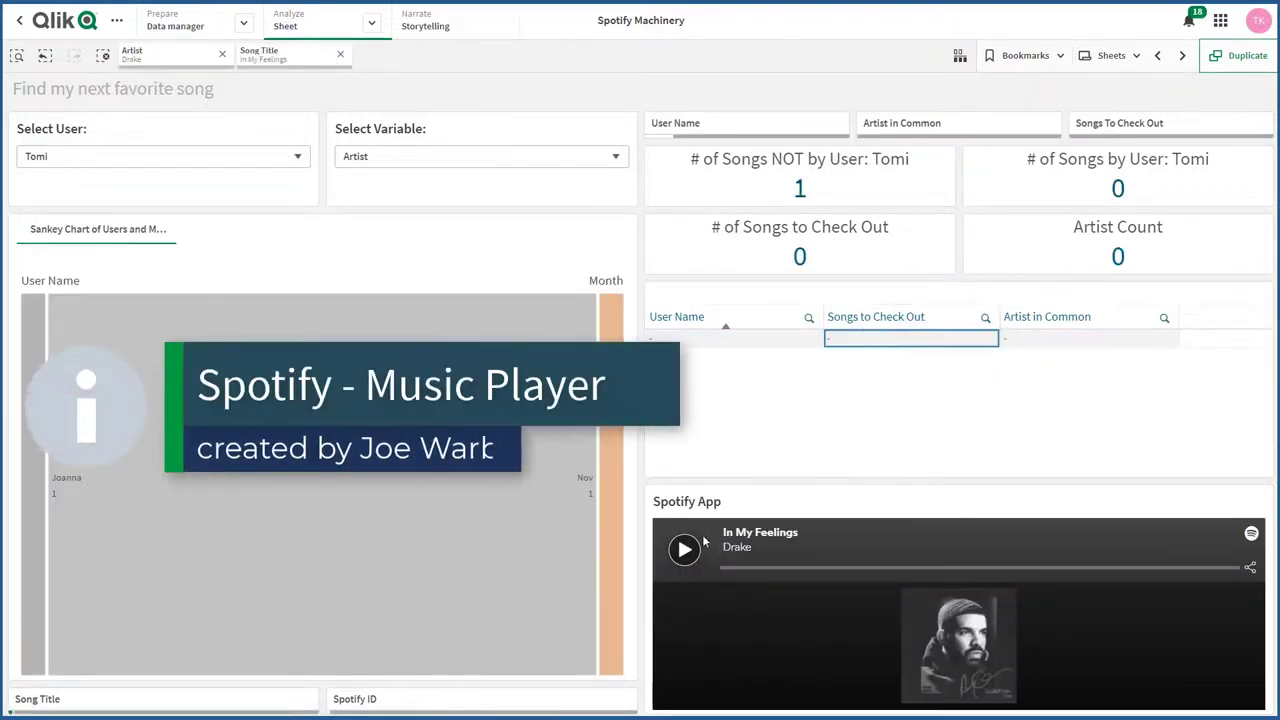
click(685, 550)
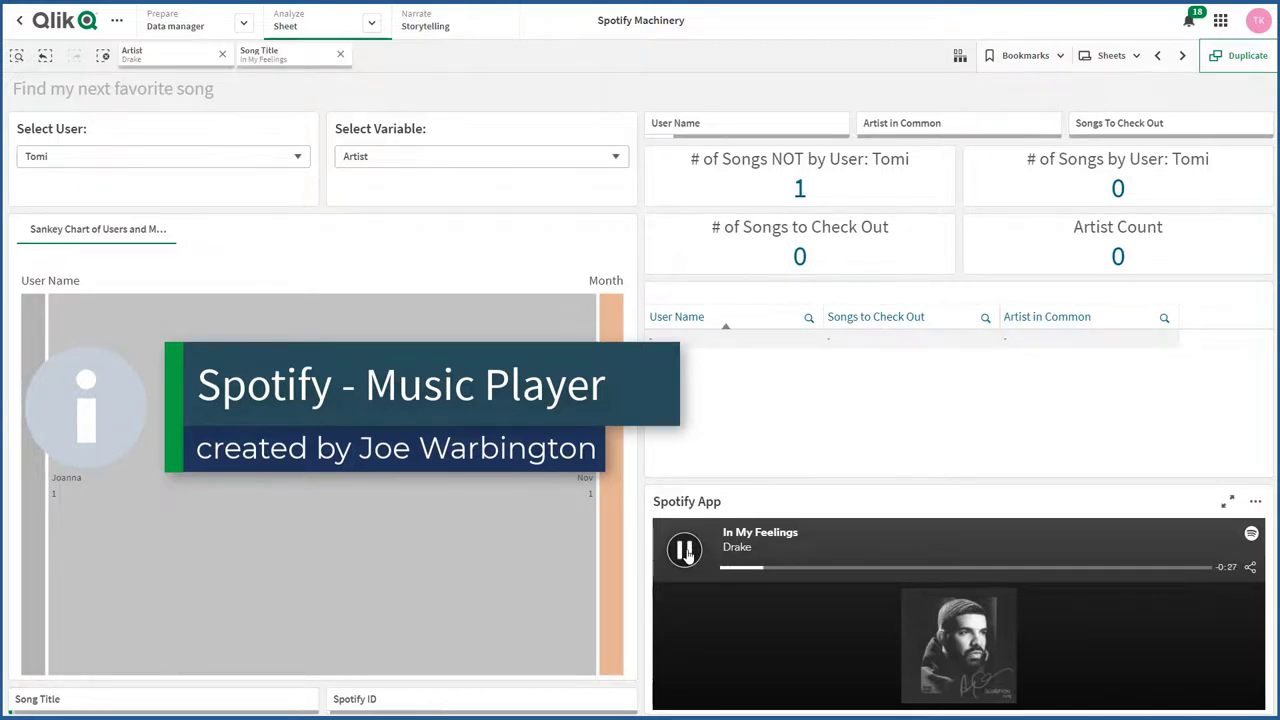
click(685, 550)
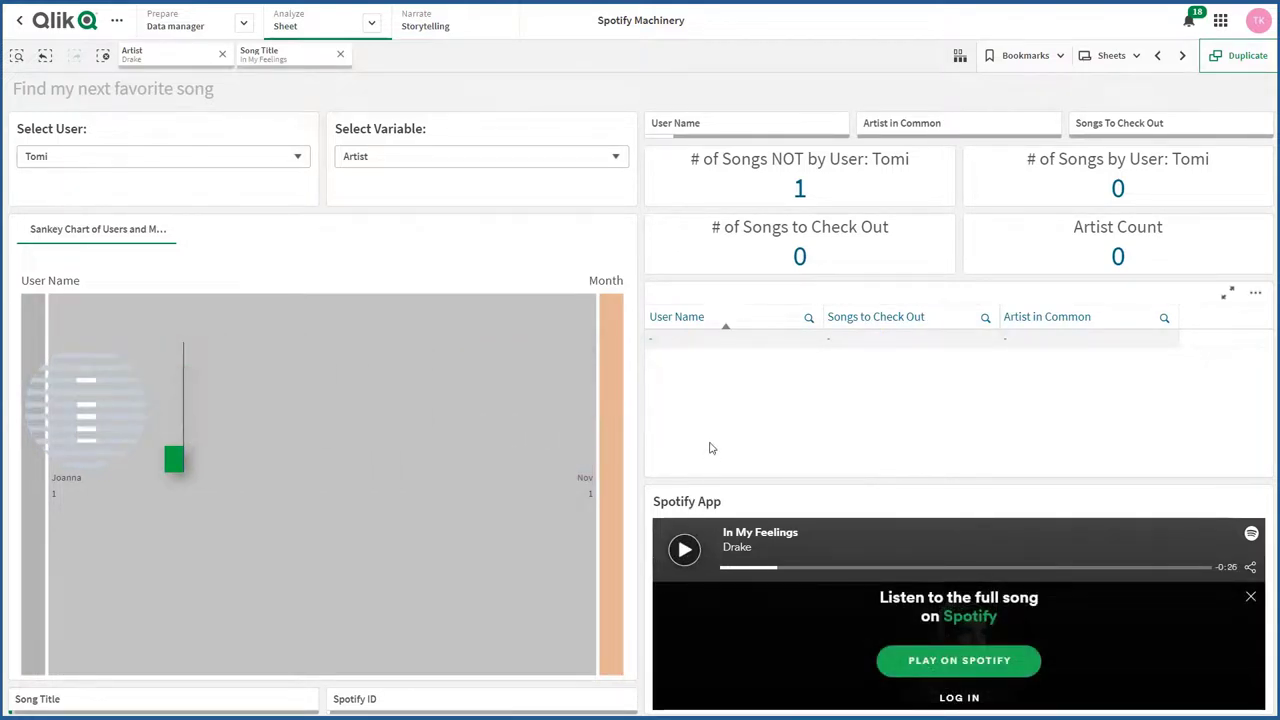